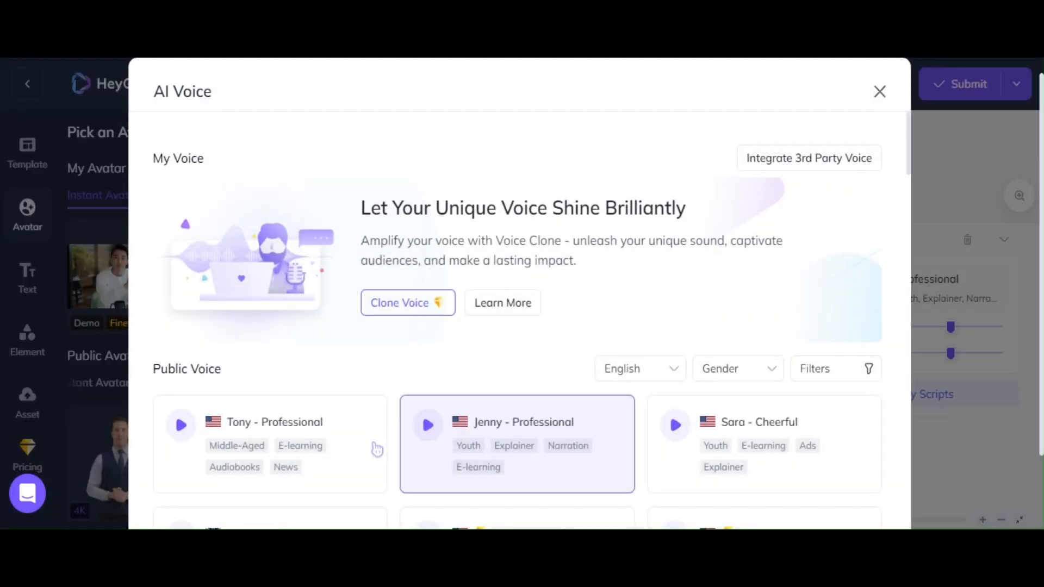
# Step: Scroll the AI Voice language dropdown list down toward Spanish
pyautogui.moveTo(912, 147); pyautogui.dragTo(915, 315)
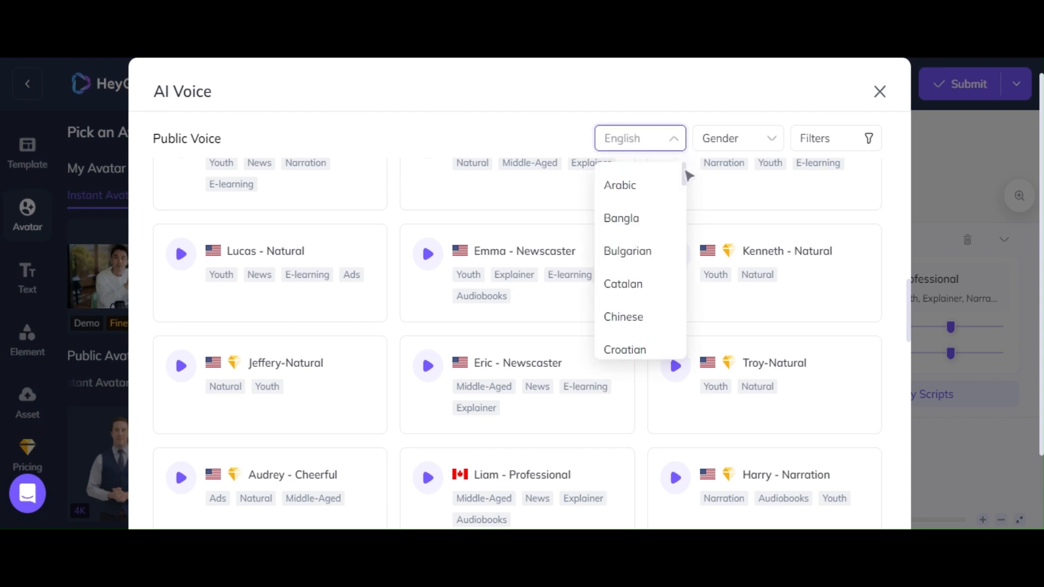
pyautogui.moveTo(687, 175); pyautogui.dragTo(692, 327)
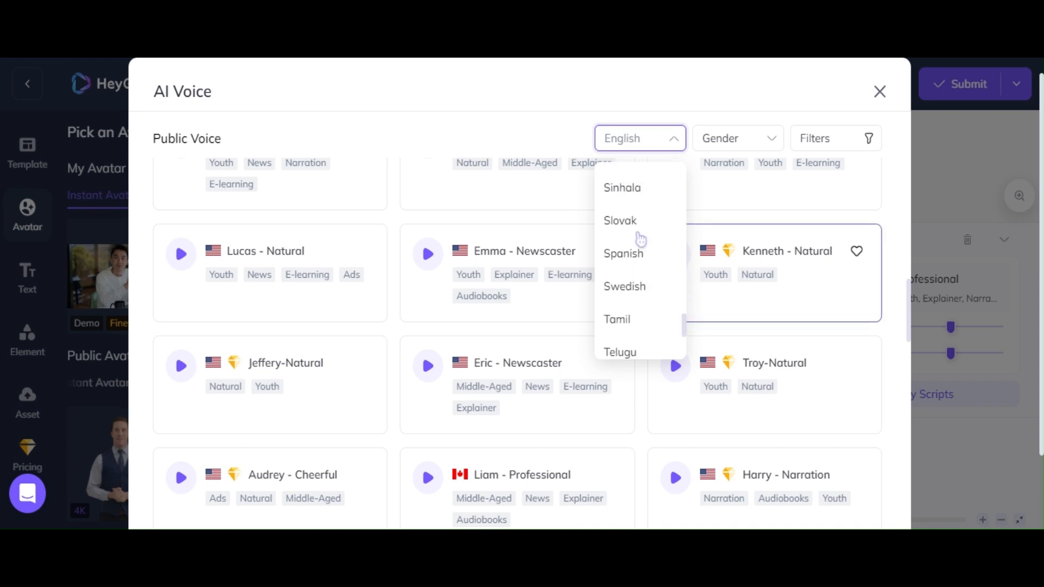
# Step: Filter voices to Spanish and Female, then choose Julia - Warm as the voice
pyautogui.click(646, 255)
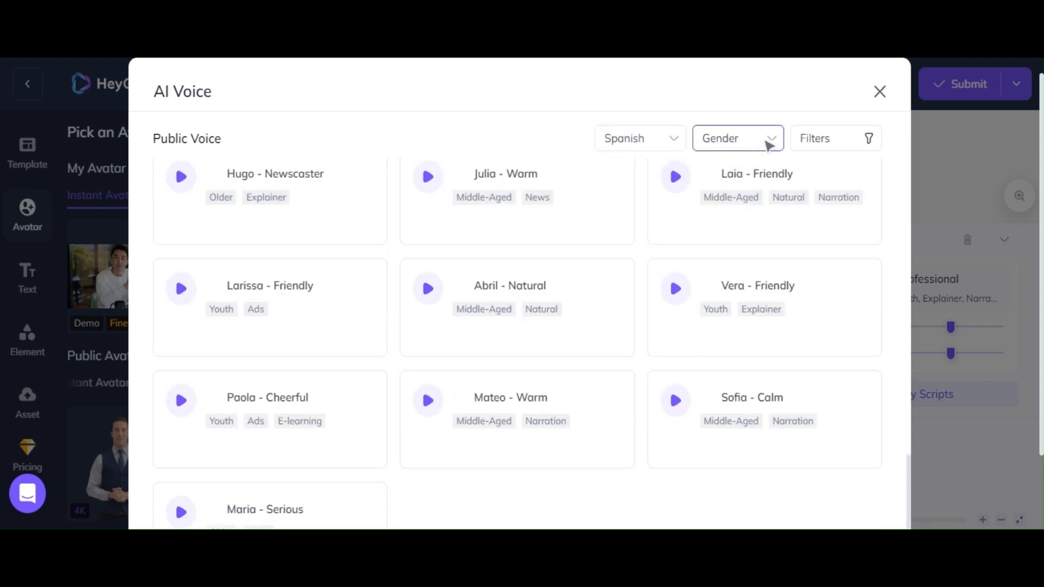
pyautogui.click(769, 145)
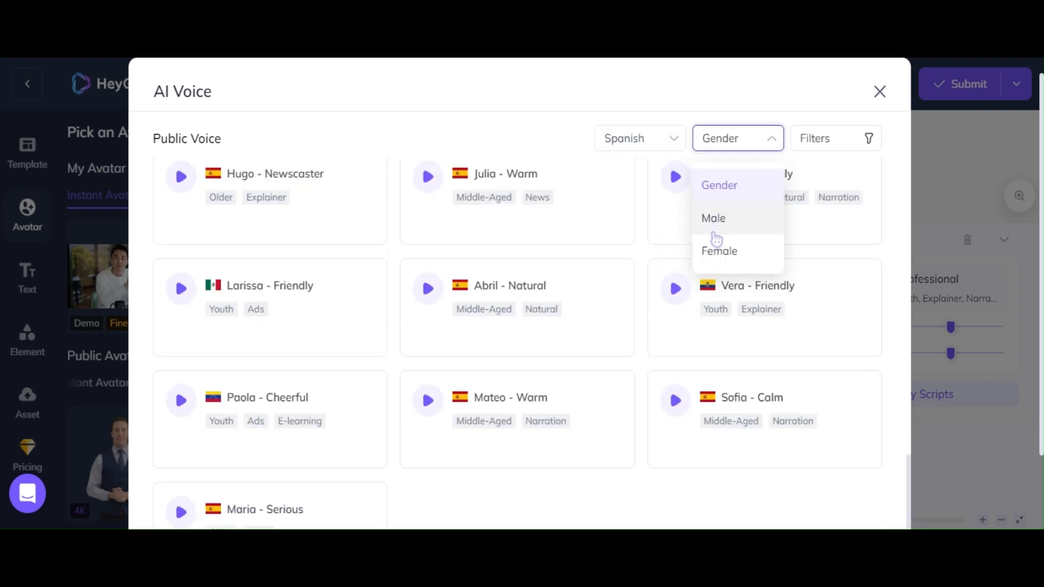
pyautogui.click(715, 253)
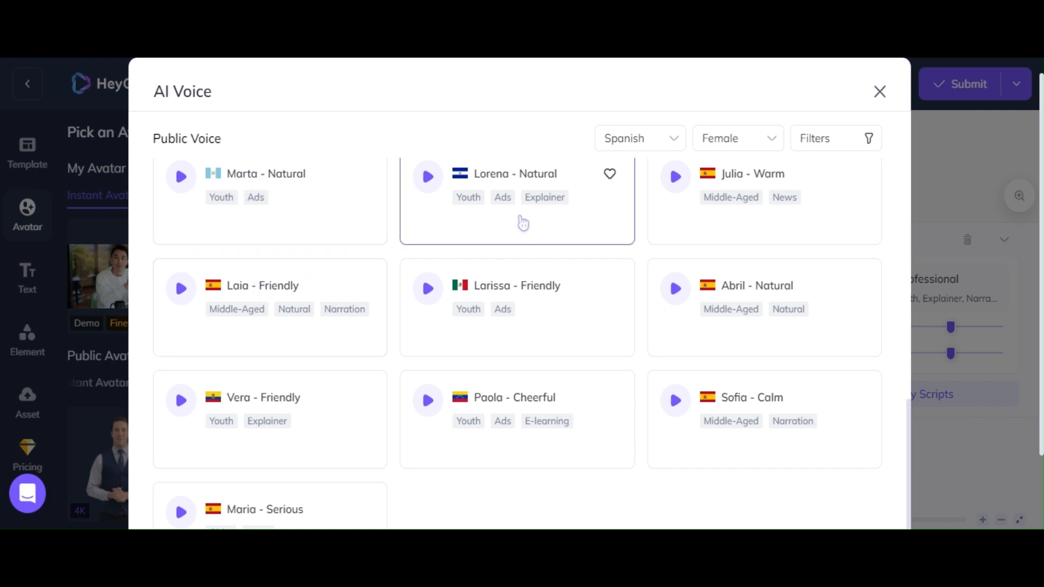
pyautogui.click(756, 176)
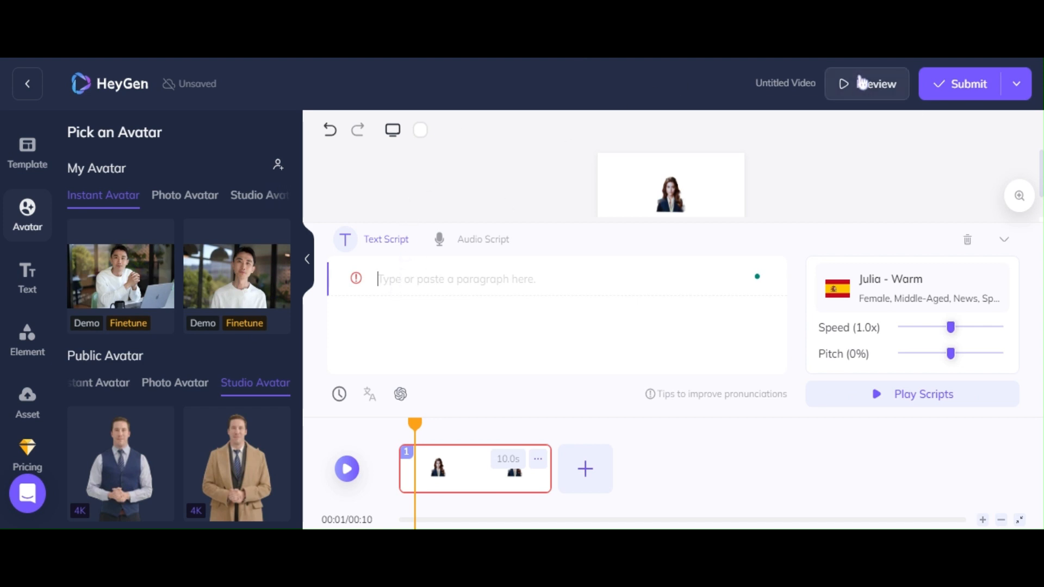
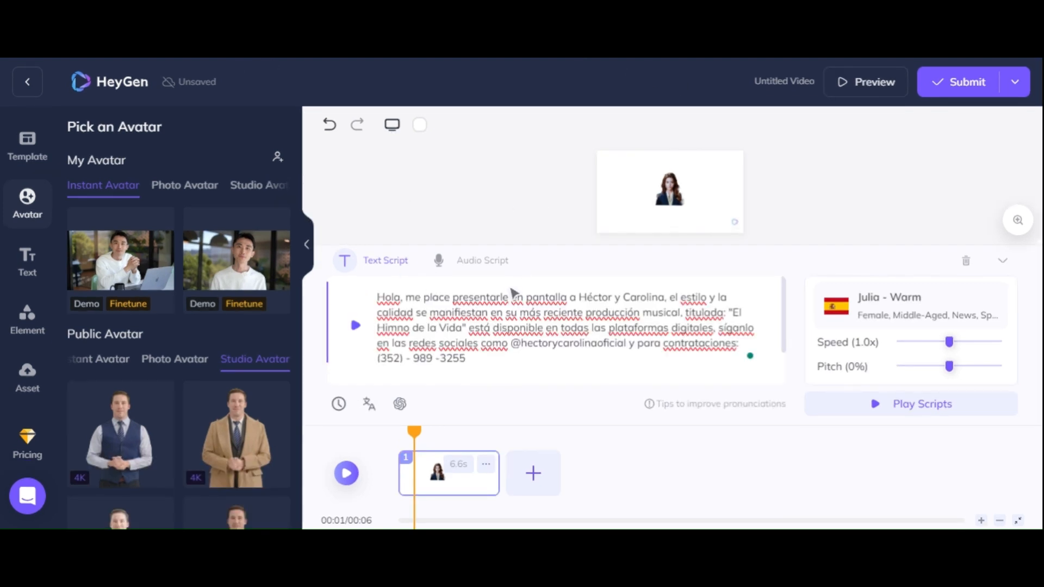
# Step: Paste the Spanish promotional paragraph into the Text Script and add a new line
pyautogui.press('Return')
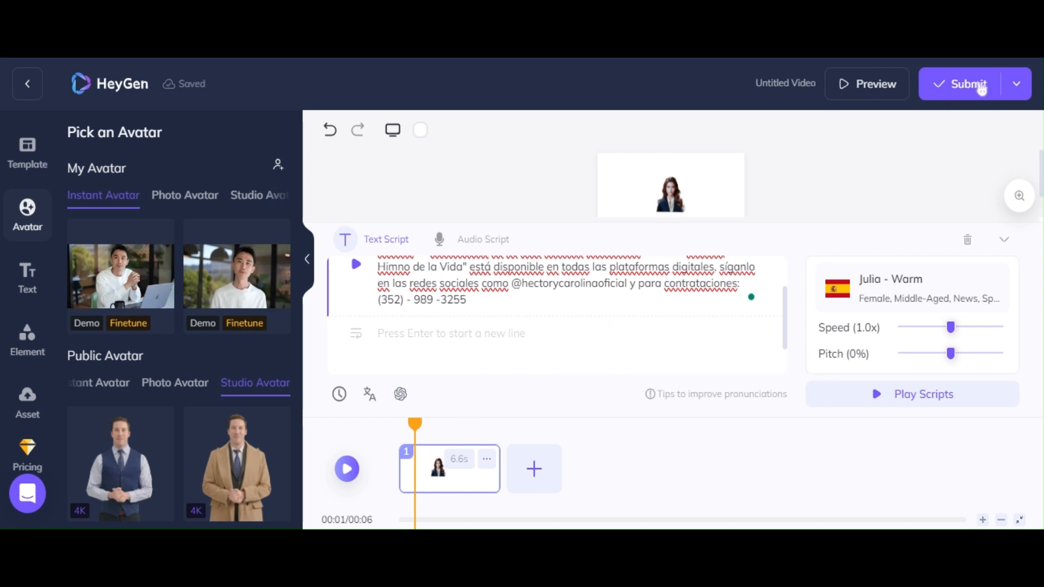
pyautogui.moveTo(785, 312); pyautogui.dragTo(788, 275)
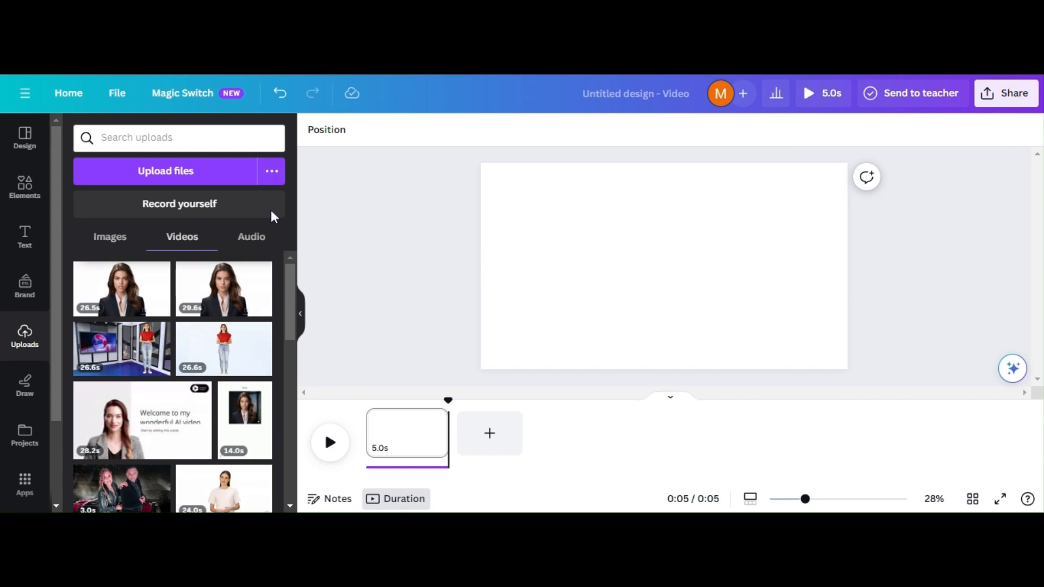
# Step: Scroll Canva's left sidebar while the Uploads panel shows the uploaded Videos
pyautogui.scroll(-3, 21, 291)
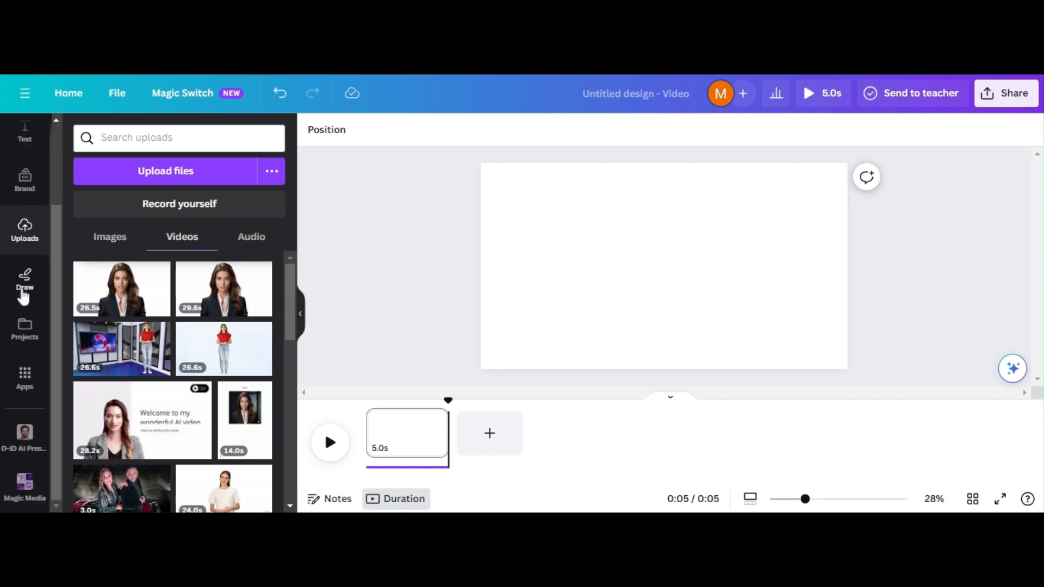
pyautogui.moveTo(57, 269); pyautogui.dragTo(27, 187)
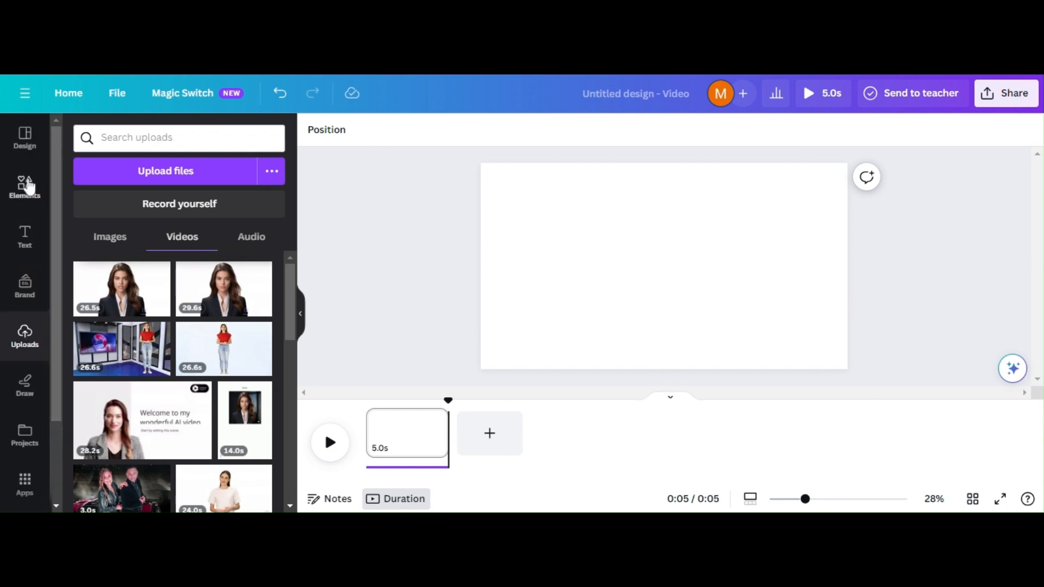
# Step: Search Elements for 'news studio' videos and add the red 16.0 s studio clip
pyautogui.click(26, 186)
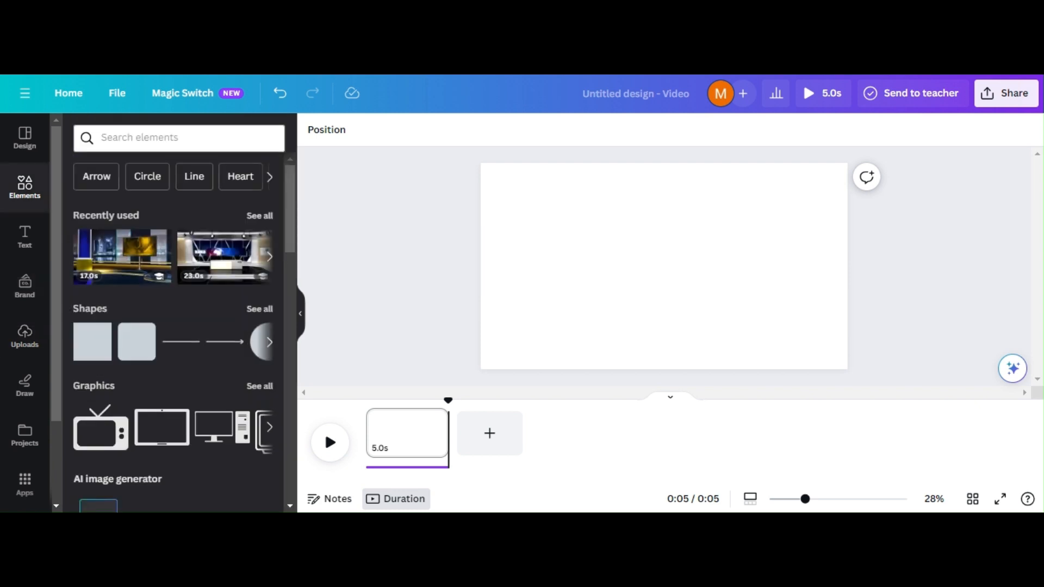
pyautogui.click(140, 138)
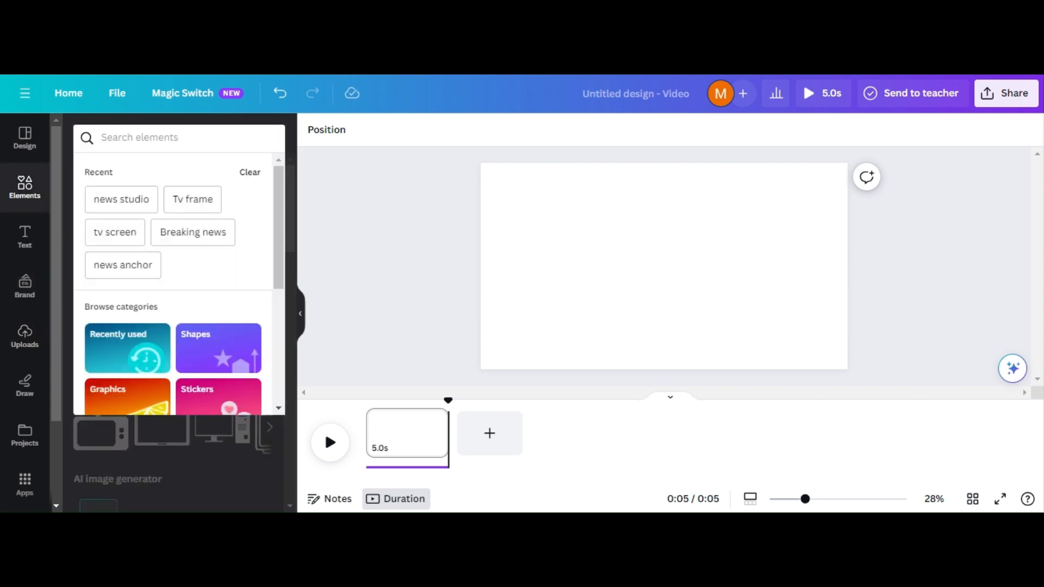
pyautogui.click(131, 200)
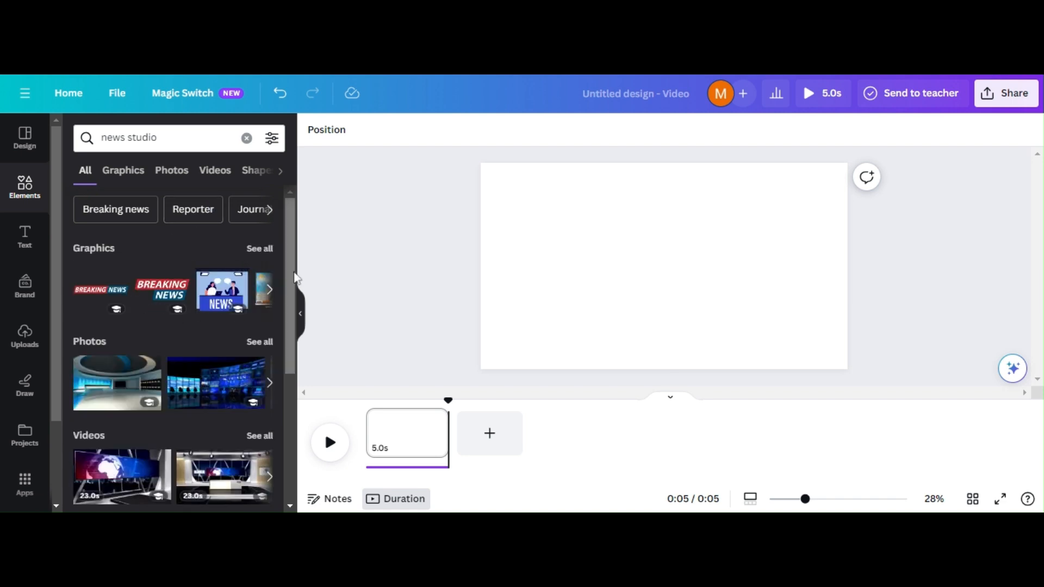
pyautogui.moveTo(294, 276); pyautogui.dragTo(290, 250)
pyautogui.click(217, 171)
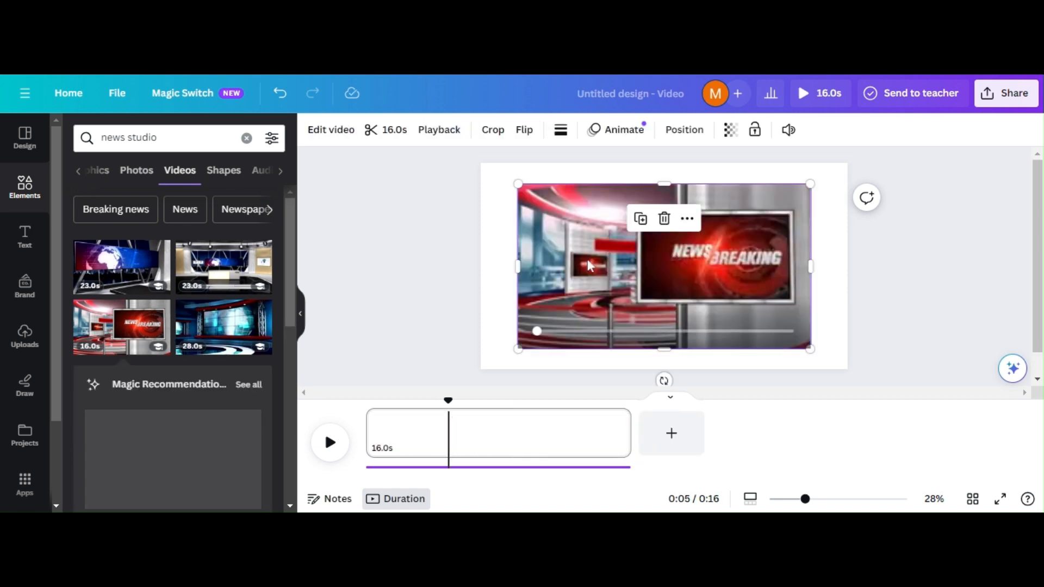
# Step: Move the studio clip to the top-left and enlarge it to fill the page
pyautogui.moveTo(586, 262); pyautogui.dragTo(549, 232)
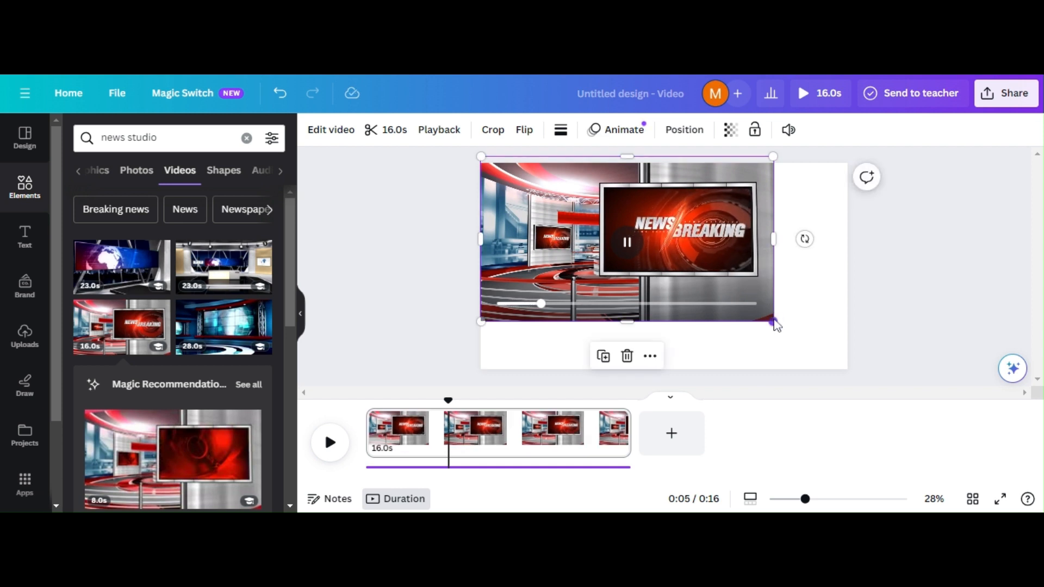
pyautogui.moveTo(772, 321); pyautogui.dragTo(866, 374)
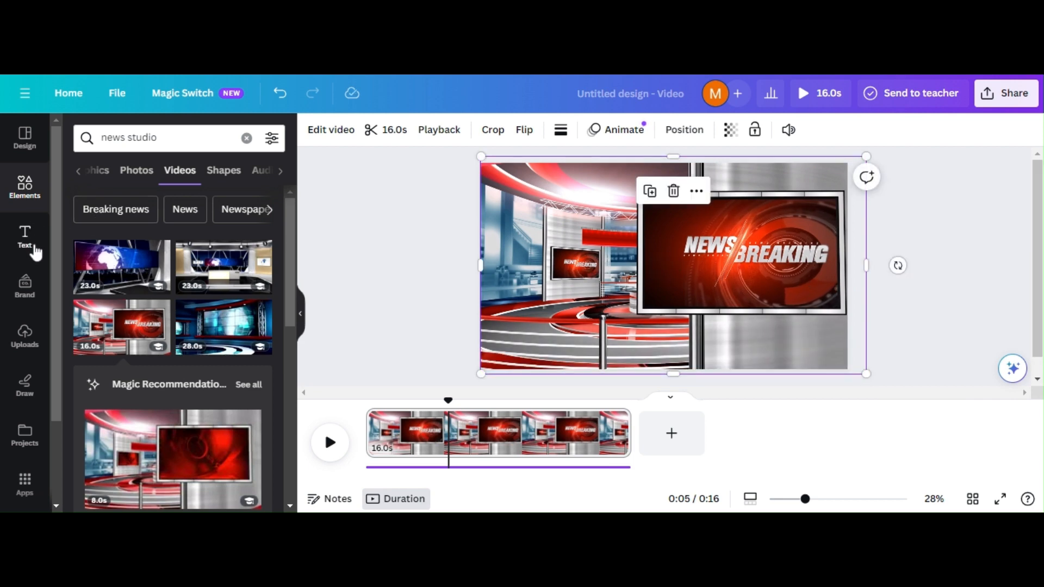
pyautogui.click(26, 338)
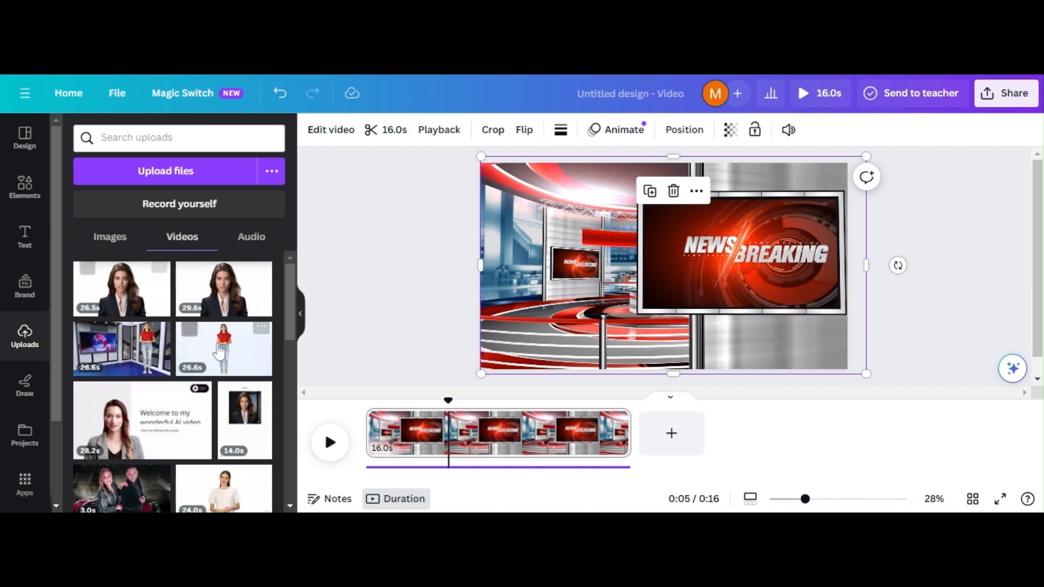
# Step: Add the 24.0 s presenter video from Uploads, move it left, and apply Background Remover
pyautogui.scroll(-1, 298, 332)
pyautogui.scroll(-1, 297, 331)
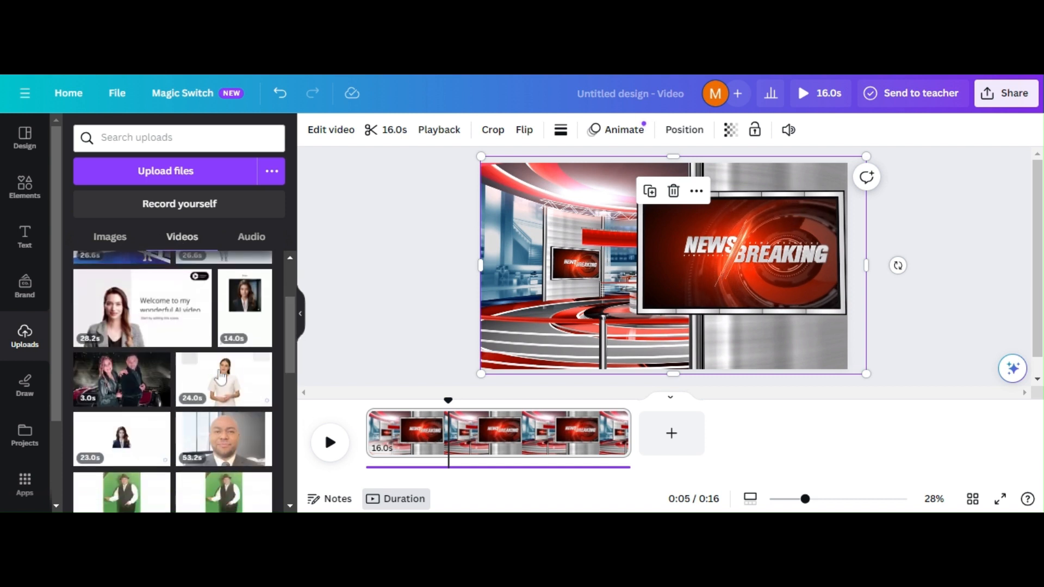
pyautogui.click(221, 376)
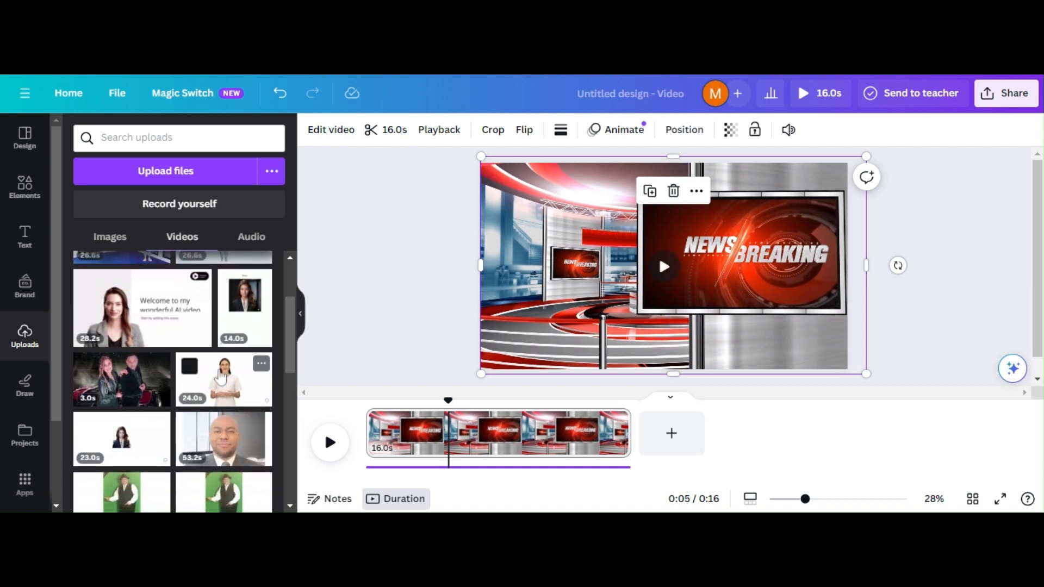
pyautogui.moveTo(753, 233); pyautogui.dragTo(648, 248)
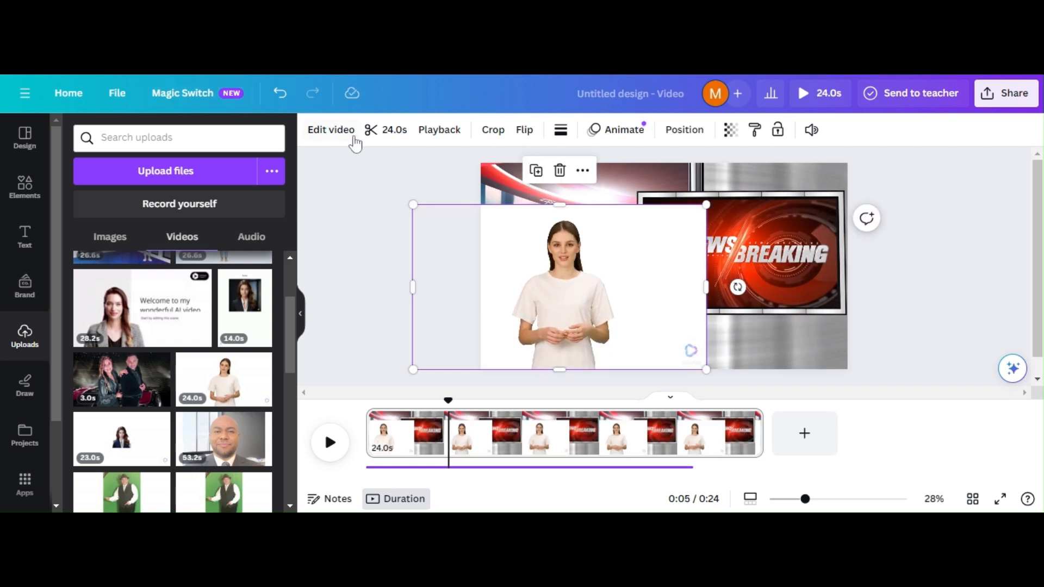
pyautogui.click(353, 132)
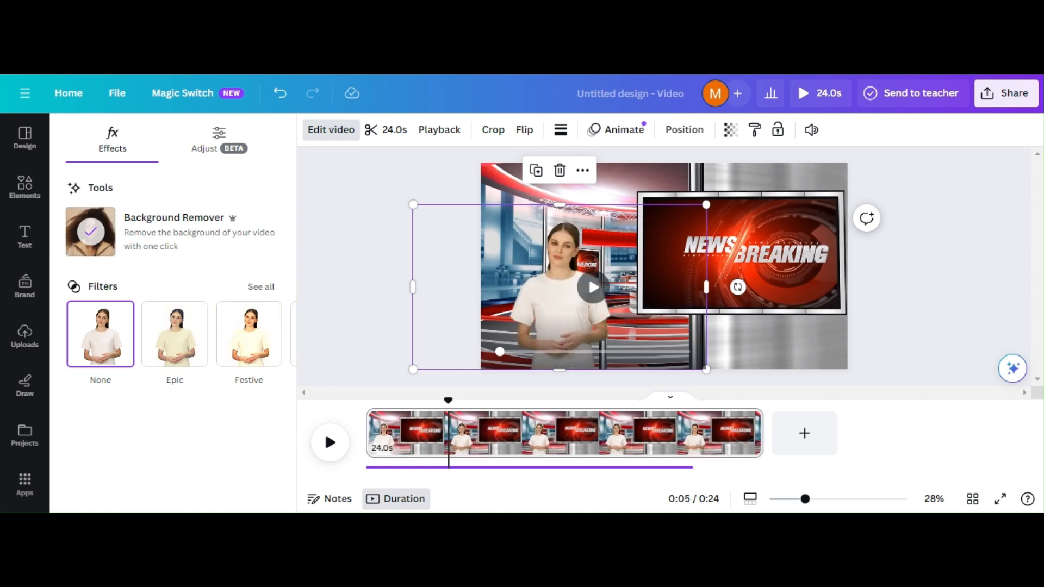
# Step: Enlarge the presenter and shift her left beside the breaking-news screen
pyautogui.moveTo(585, 318); pyautogui.dragTo(560, 313)
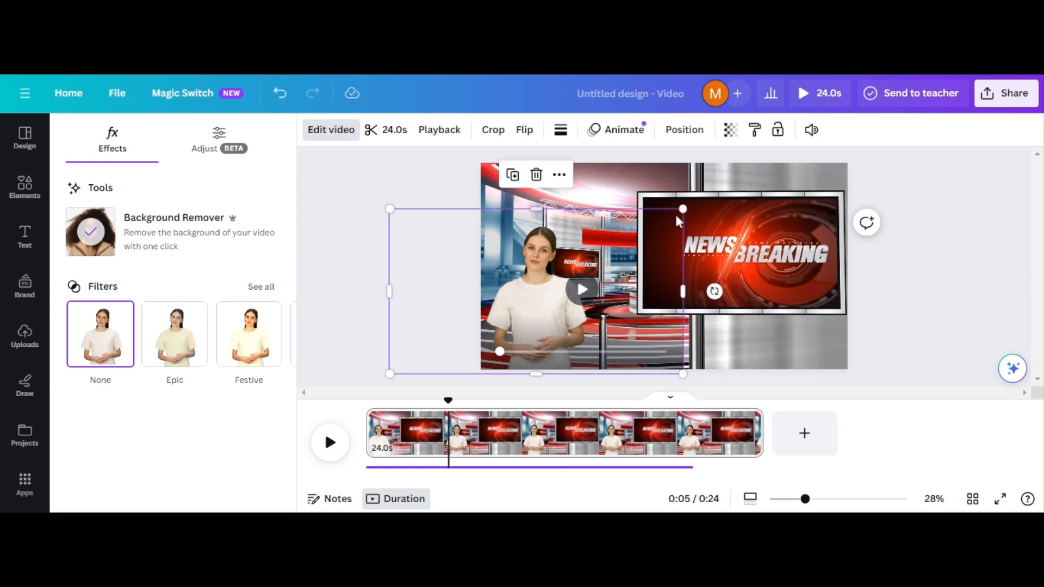
pyautogui.moveTo(683, 210); pyautogui.dragTo(754, 163)
pyautogui.moveTo(567, 249)
pyautogui.mouseDown()
pyautogui.moveTo(539, 244)
pyautogui.moveTo(550, 251)
pyautogui.mouseUp()
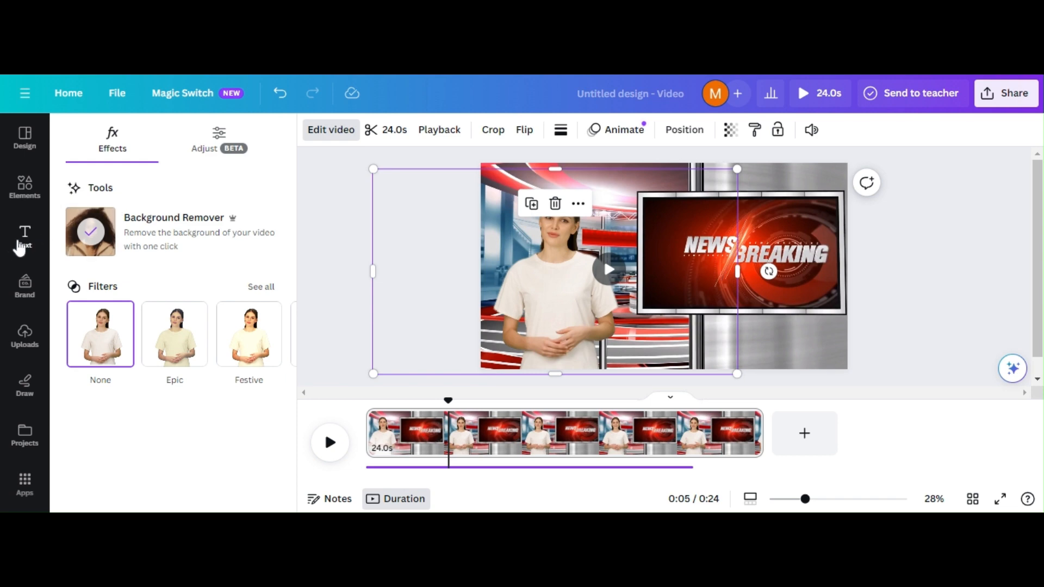
pyautogui.click(21, 187)
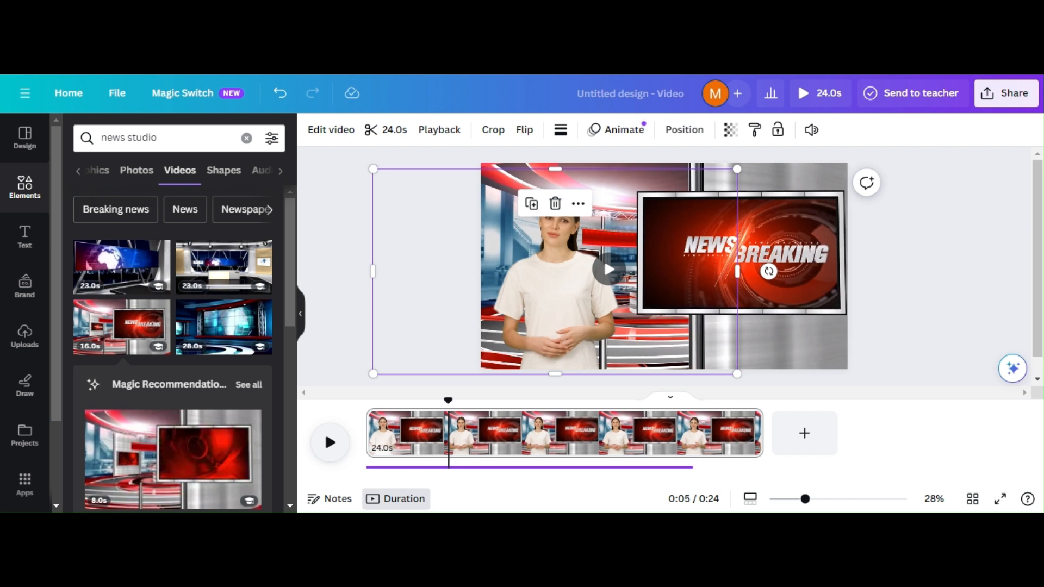
pyautogui.click(333, 447)
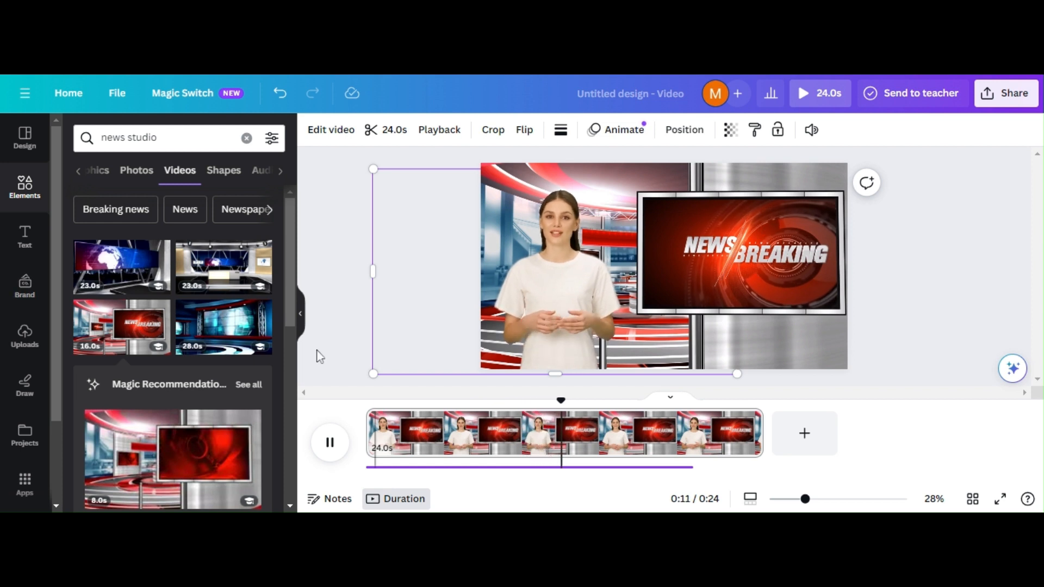
pyautogui.click(348, 325)
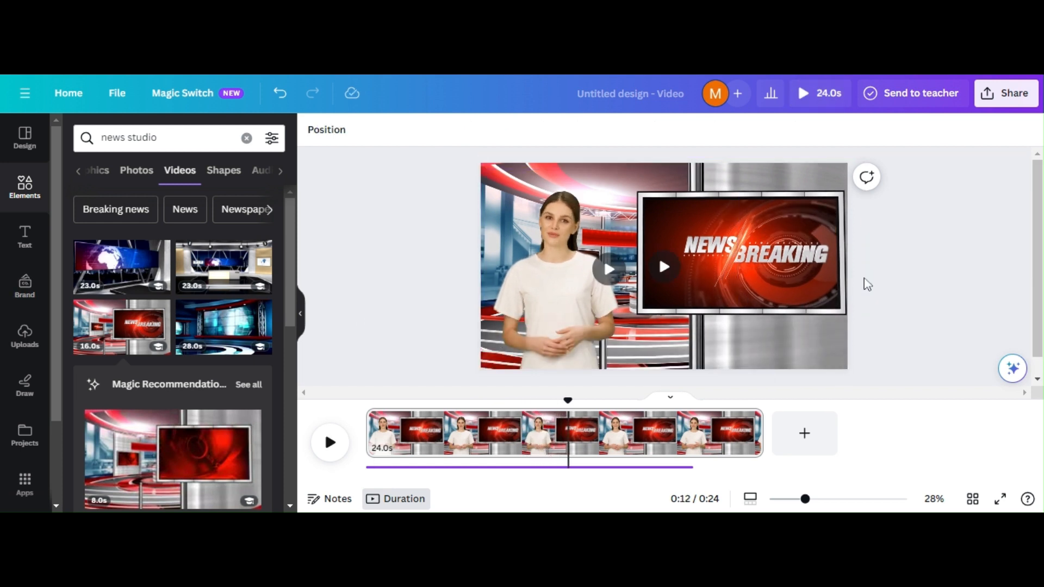
# Step: Download the design from Share as a 1080p MP4 video
pyautogui.click(1006, 93)
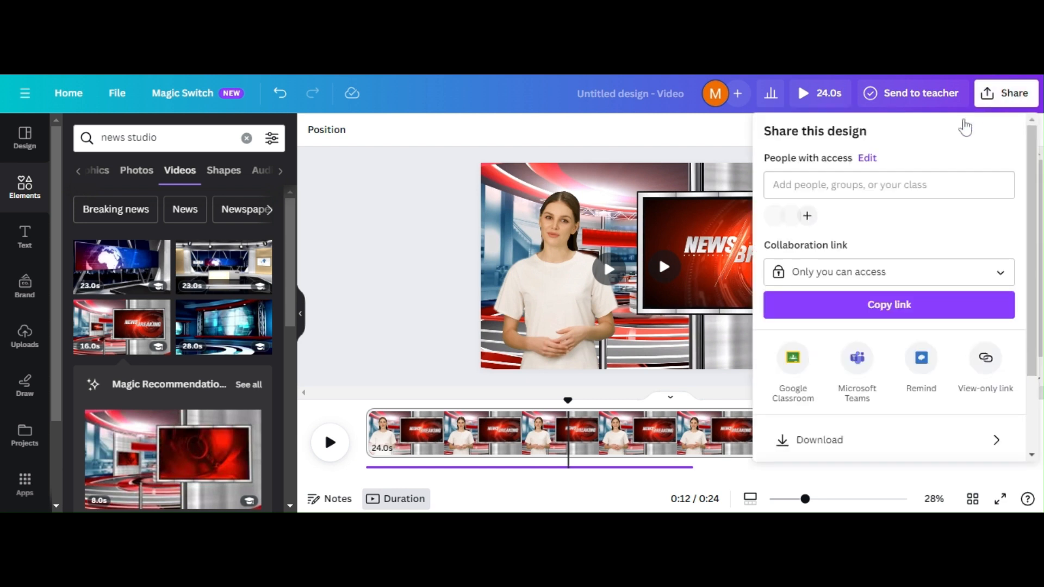
pyautogui.scroll(-2, 1015, 215)
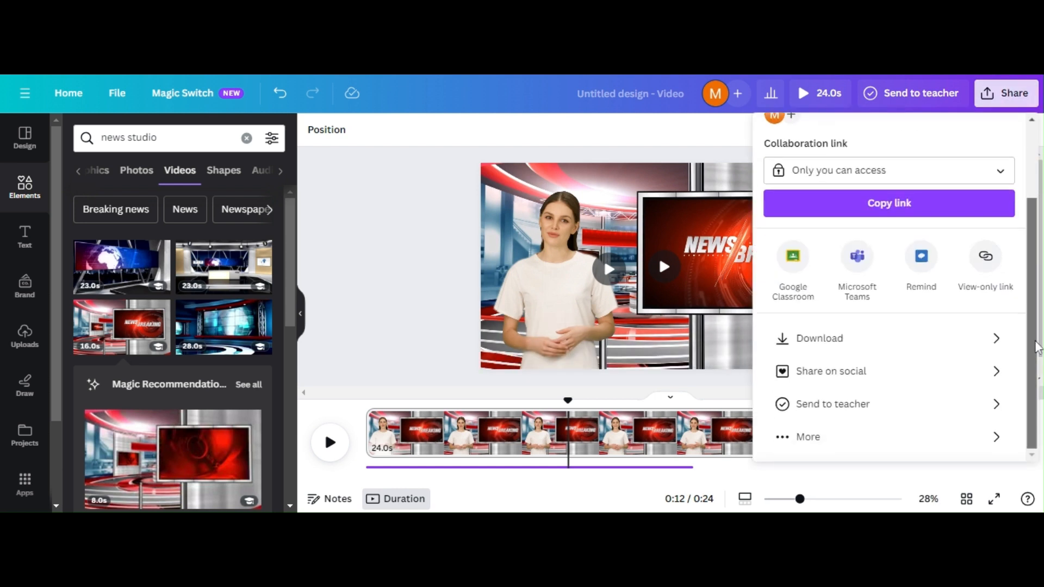
pyautogui.click(838, 340)
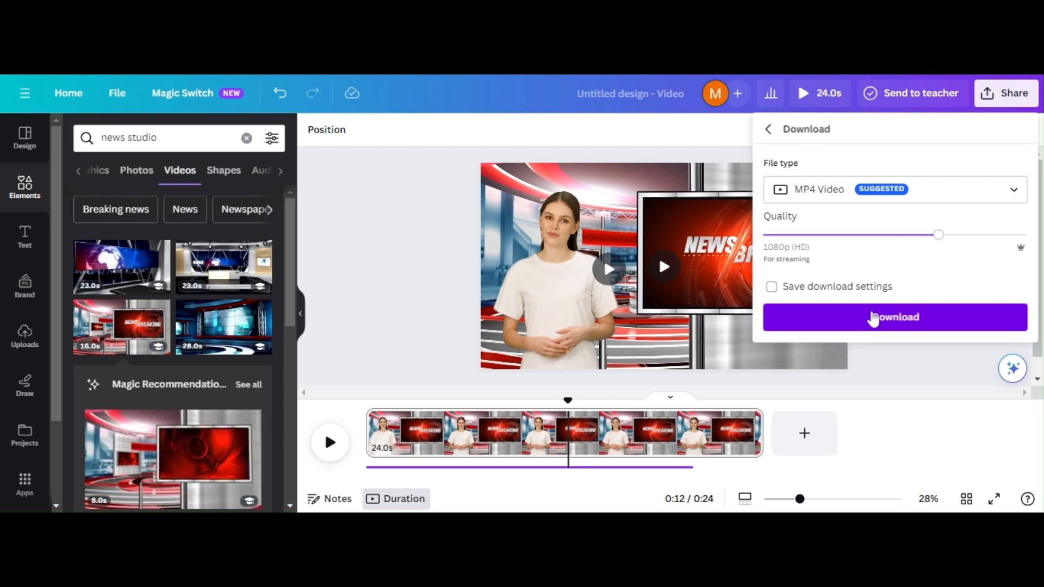
pyautogui.click(895, 317)
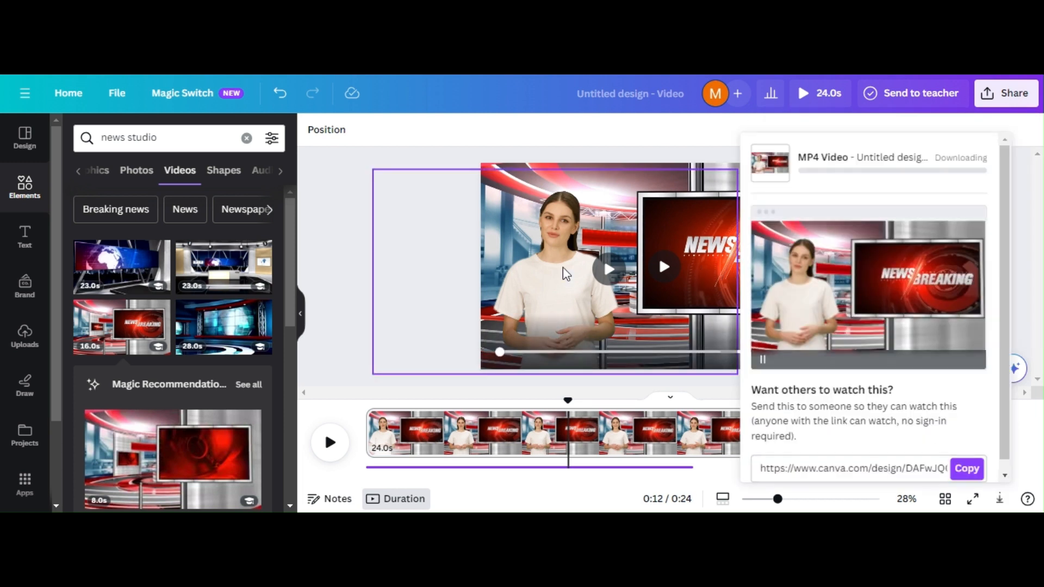